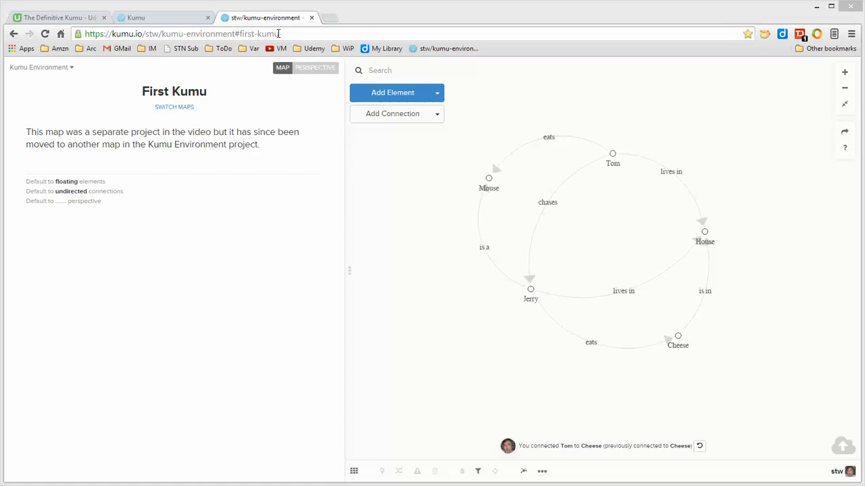
Switch to the Environment map to view its structure, and switch back to the First Kumu map.
{"action": "left_click", "coordinate": [183, 108]}
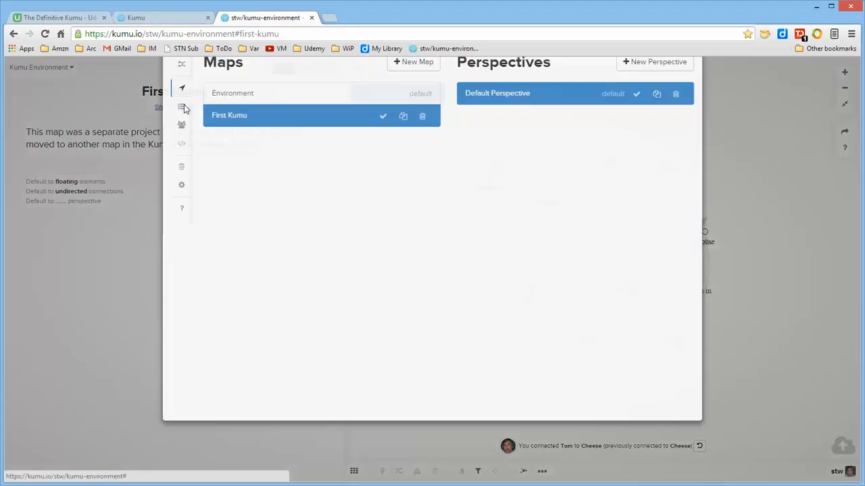
{"action": "left_click", "coordinate": [223, 128]}
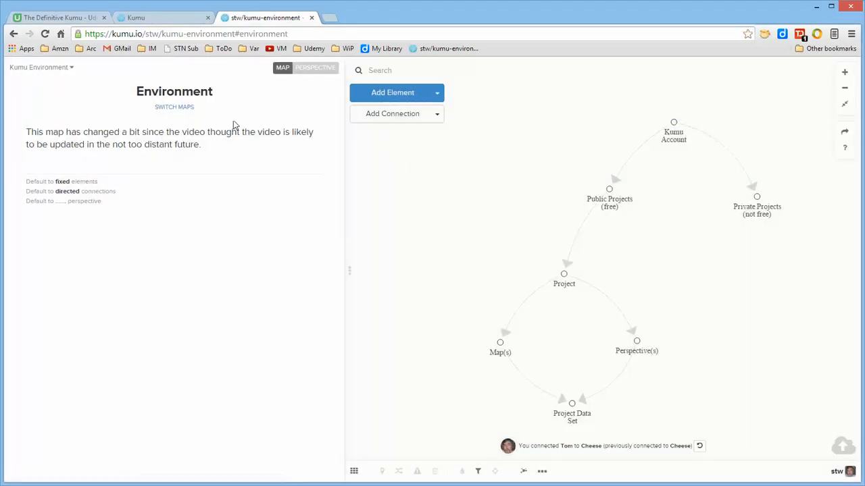
{"action": "left_click_drag", "start_coordinate": [508, 194], "coordinate": [496, 181]}
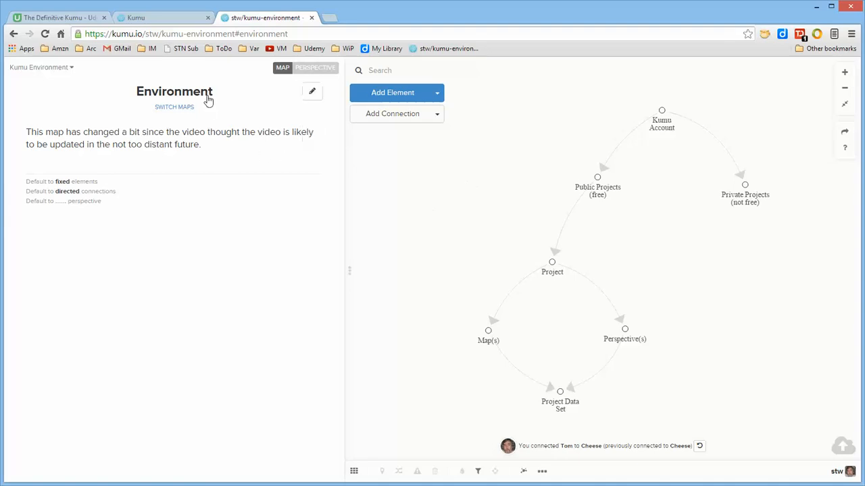
{"action": "left_click", "coordinate": [177, 108]}
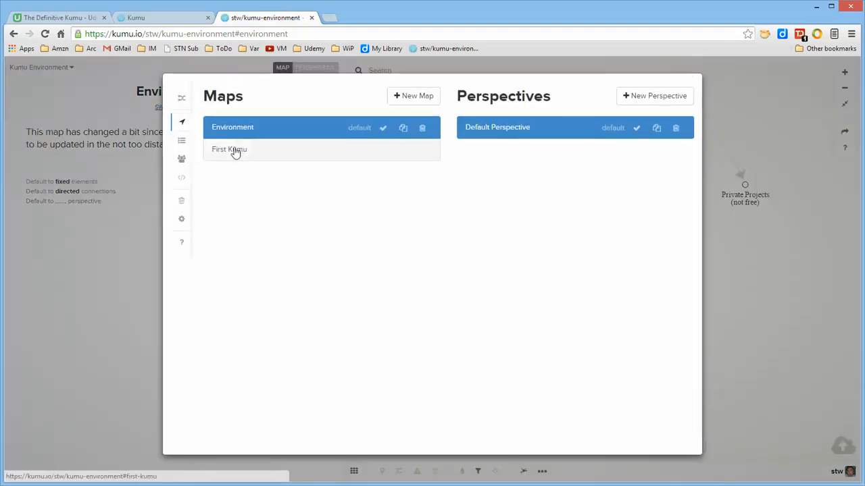
{"action": "left_click", "coordinate": [233, 150]}
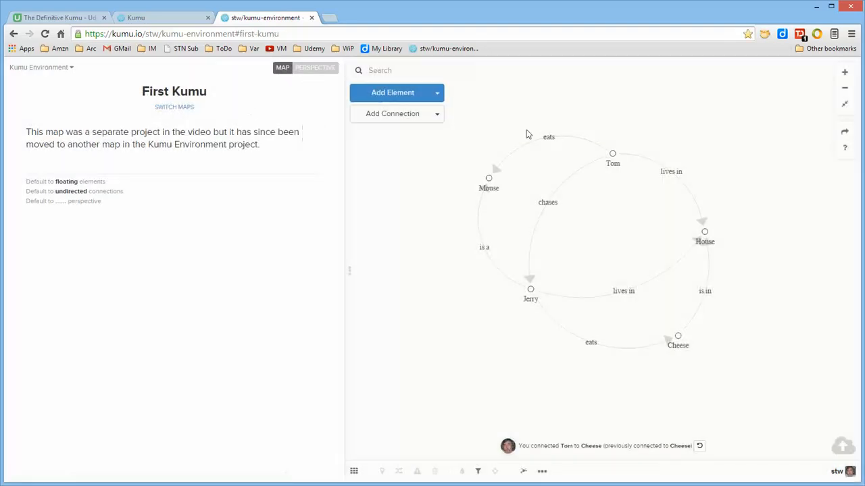
View the details of the Tom element and of the "chases" connection between Tom and Jerry.
{"action": "left_click", "coordinate": [608, 156]}
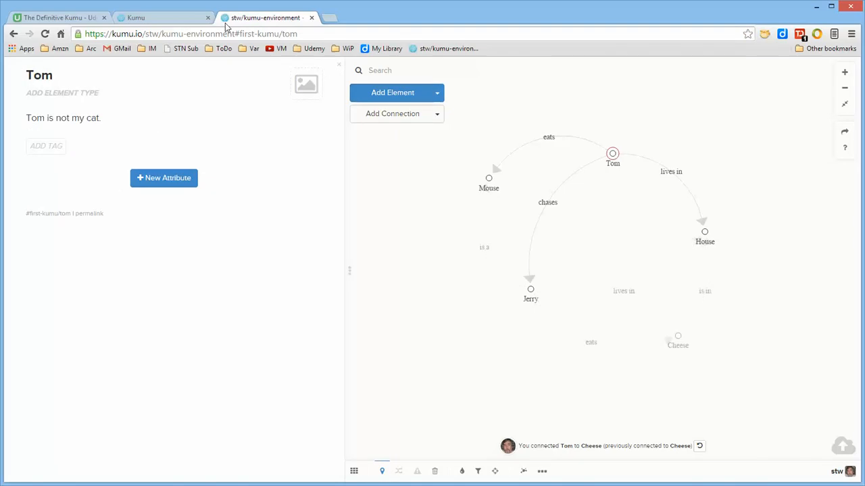
{"action": "left_click", "coordinate": [486, 181]}
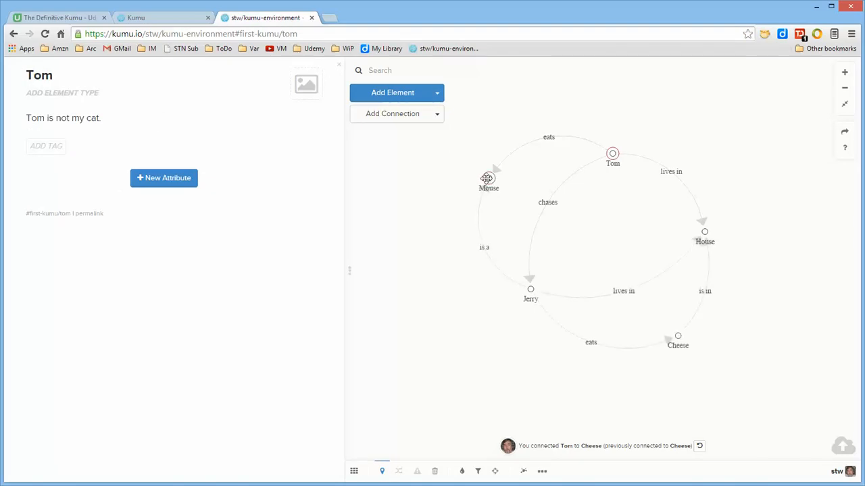
{"action": "left_click", "coordinate": [548, 204]}
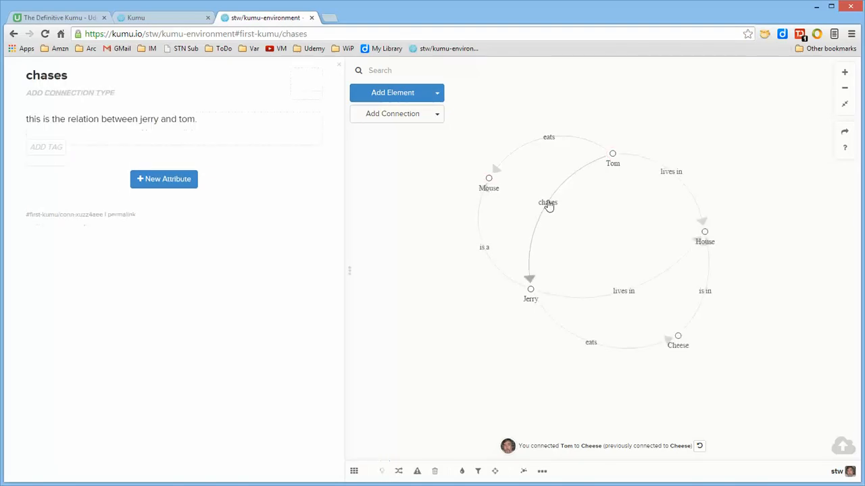
{"action": "left_click", "coordinate": [523, 99]}
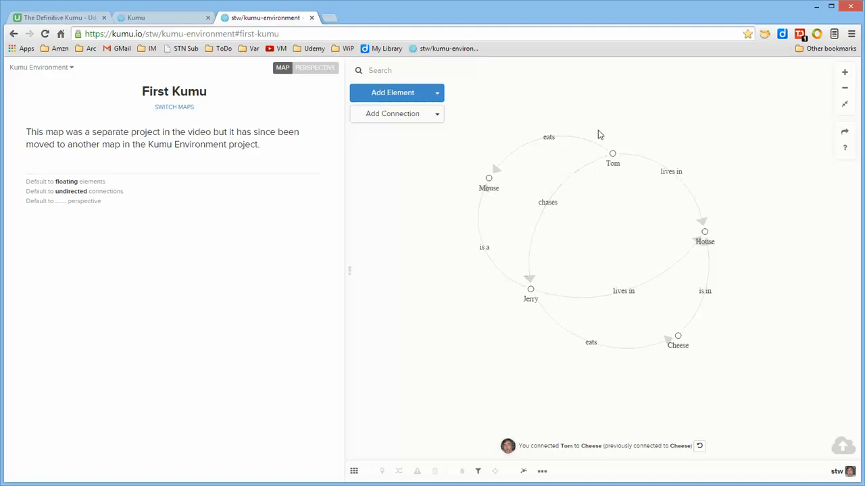
Reconnect the "eats" connection between Tom and Mouse to Cheese, and return its end to Mouse.
{"action": "left_click", "coordinate": [577, 144]}
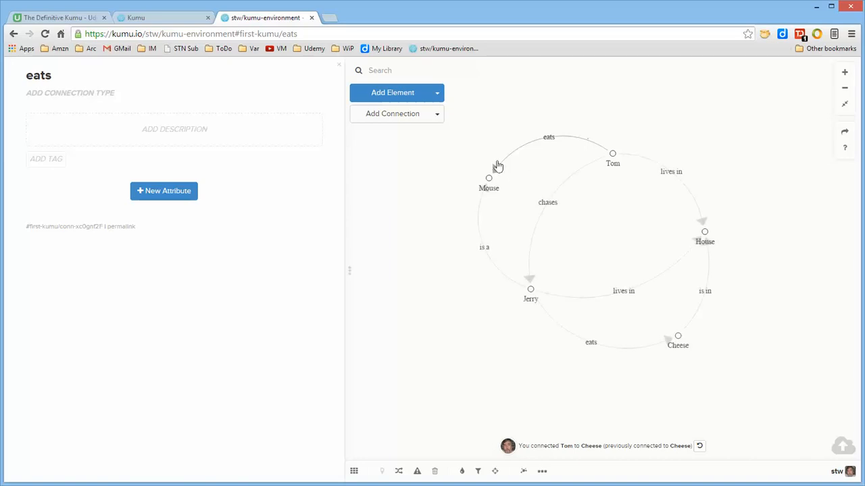
{"action": "left_click_drag", "start_coordinate": [498, 170], "coordinate": [681, 346]}
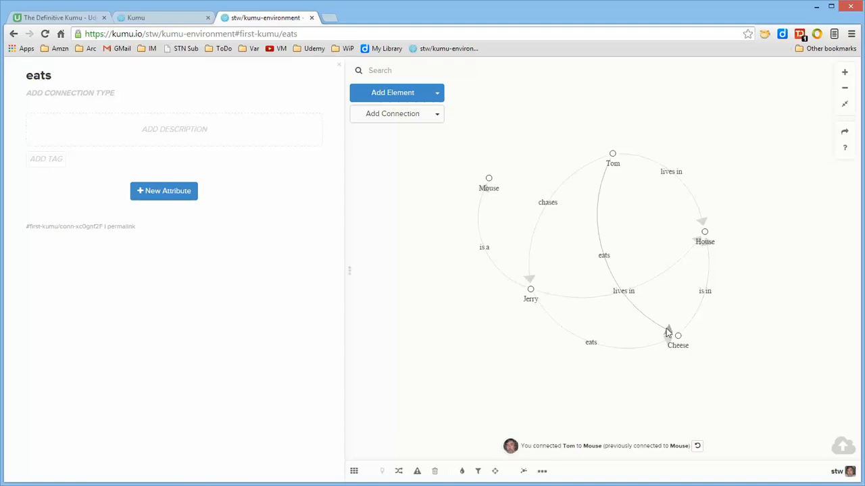
{"action": "left_click_drag", "start_coordinate": [666, 333], "coordinate": [489, 177]}
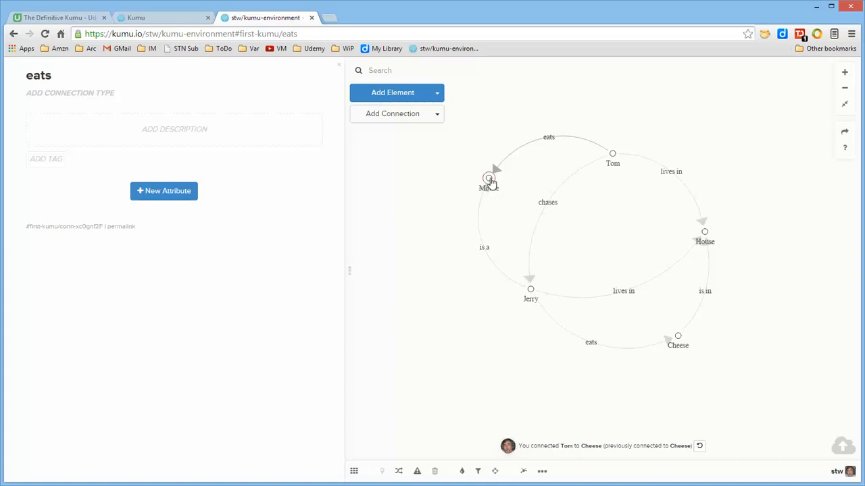
View the Mouse element's details and the project's lists of maps and perspectives.
{"action": "left_click", "coordinate": [489, 179]}
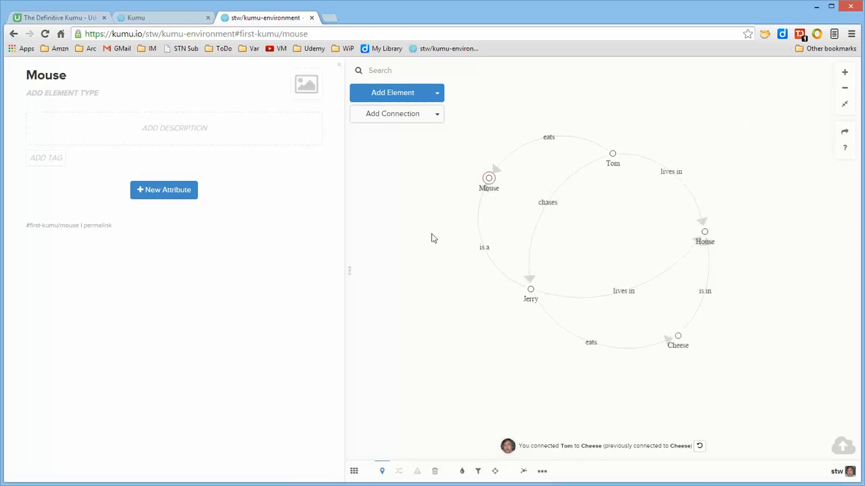
{"action": "left_click", "coordinate": [416, 212]}
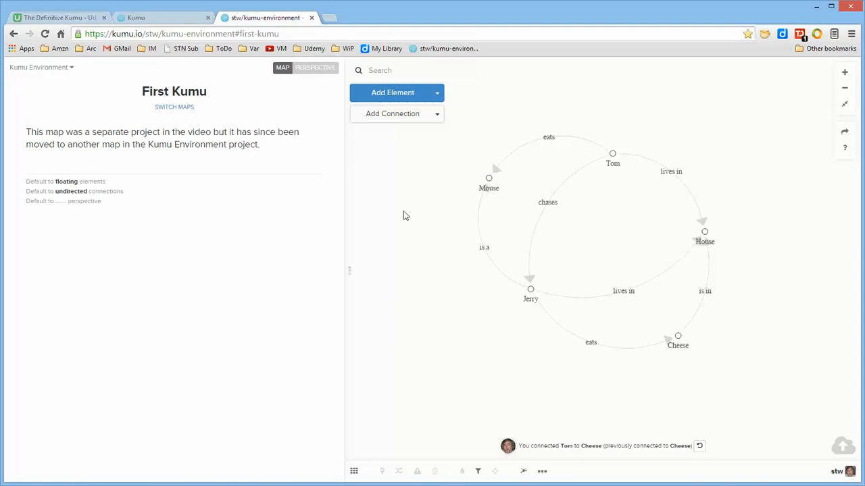
{"action": "left_click", "coordinate": [181, 108]}
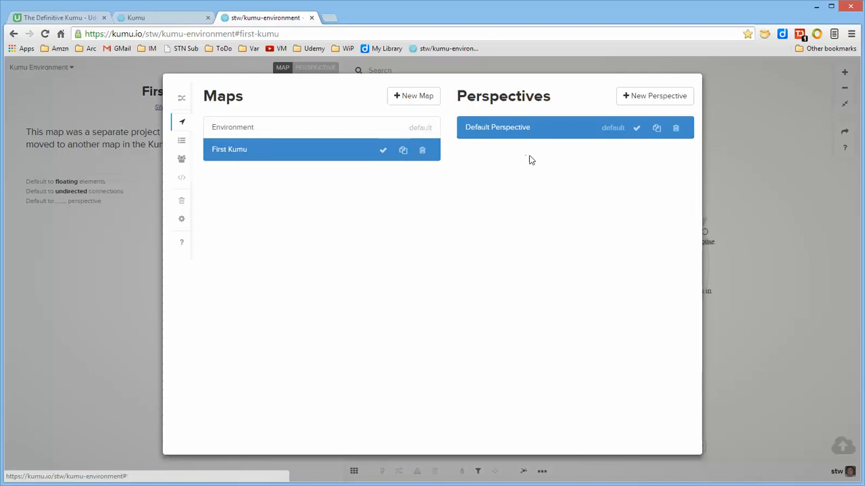
{"action": "left_click", "coordinate": [742, 103]}
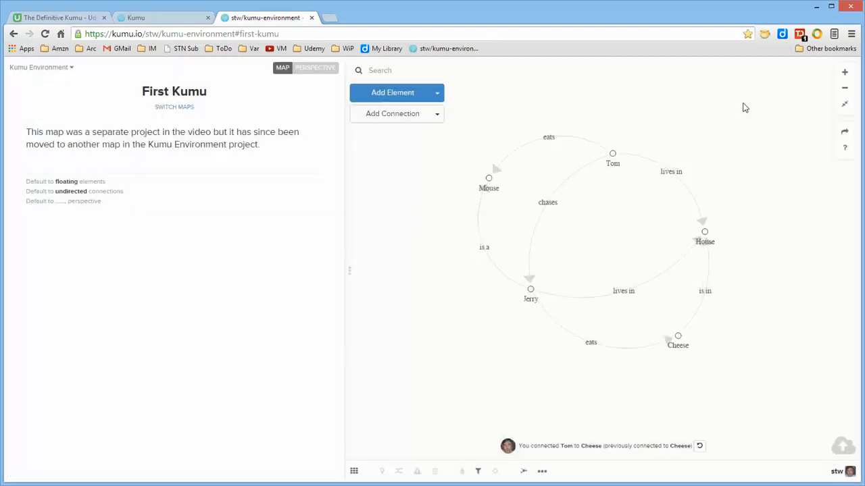
Start a decoration for all elements in the Default Perspective with a fixed element size of 20.
{"action": "left_click", "coordinate": [311, 70]}
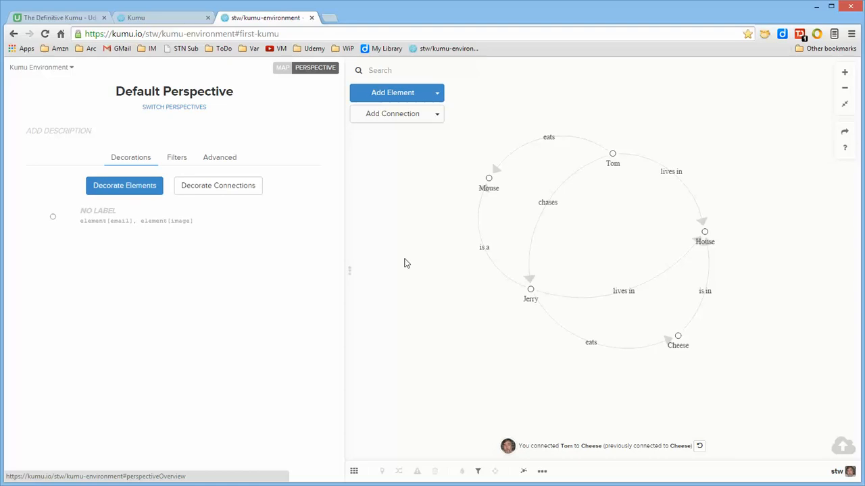
{"action": "mouse_move", "coordinate": [194, 221]}
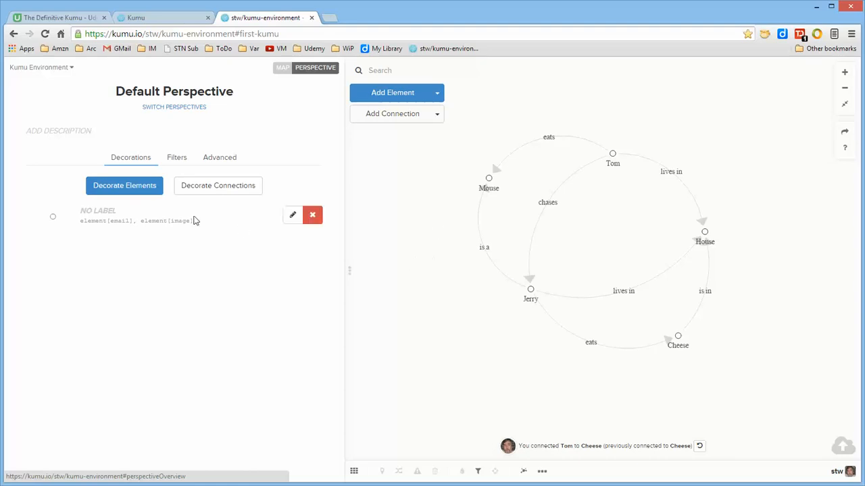
{"action": "left_click", "coordinate": [135, 194]}
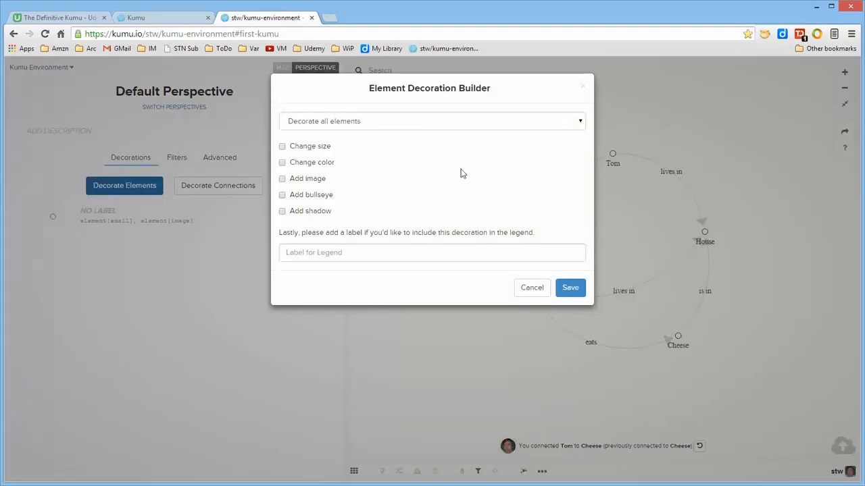
{"action": "left_click", "coordinate": [427, 121]}
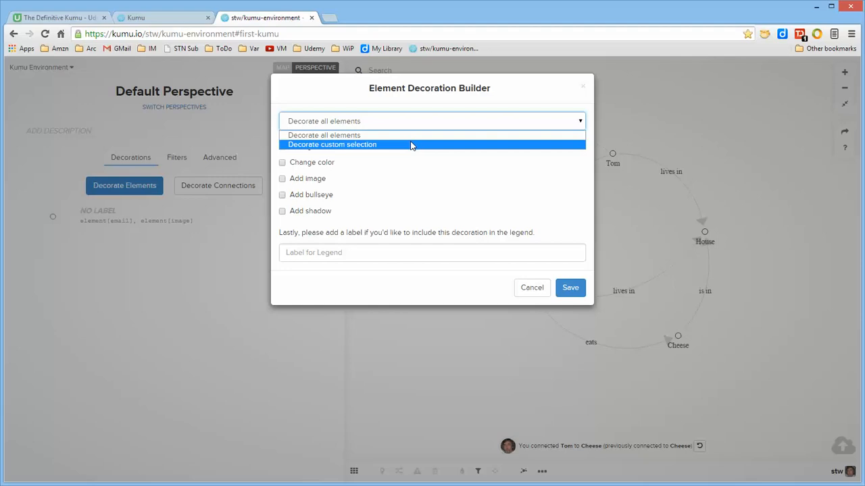
{"action": "left_click", "coordinate": [512, 94]}
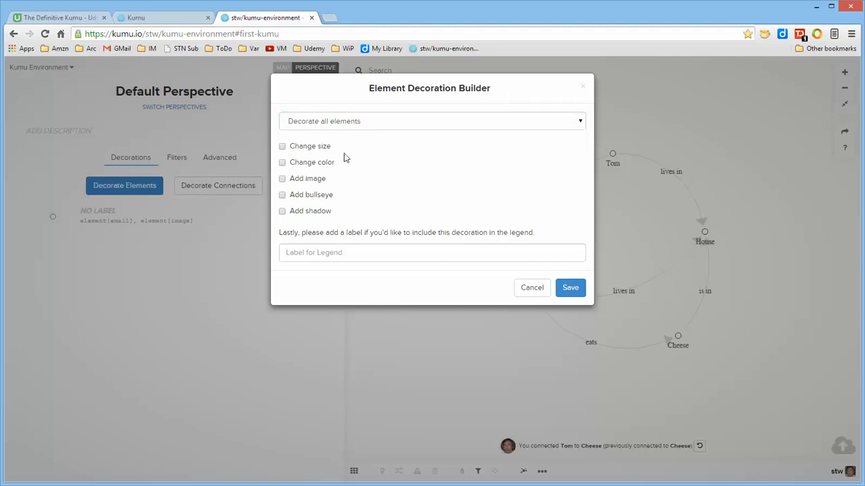
{"action": "left_click", "coordinate": [282, 146]}
{"action": "left_click_drag", "start_coordinate": [375, 193], "coordinate": [391, 188]}
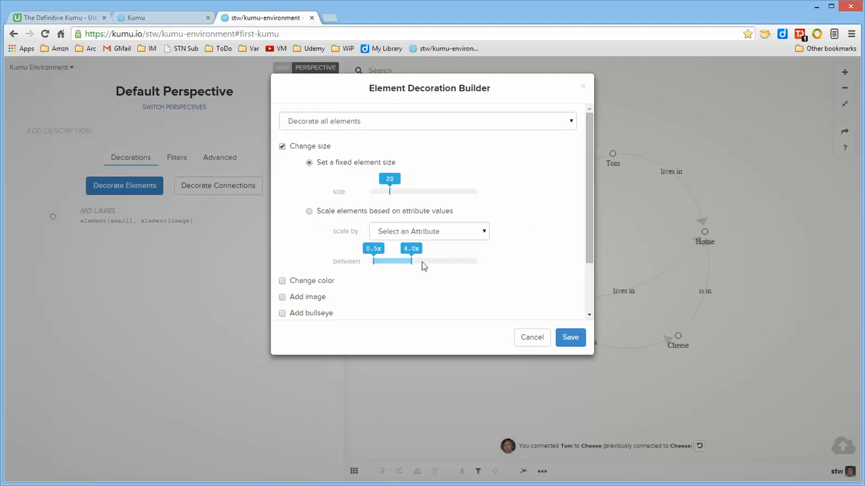
Set the decoration's fixed element color to blue #3596c0 and save the element decoration.
{"action": "left_click", "coordinate": [282, 281]}
{"action": "left_click_drag", "start_coordinate": [590, 201], "coordinate": [586, 248]}
{"action": "left_click", "coordinate": [436, 226]}
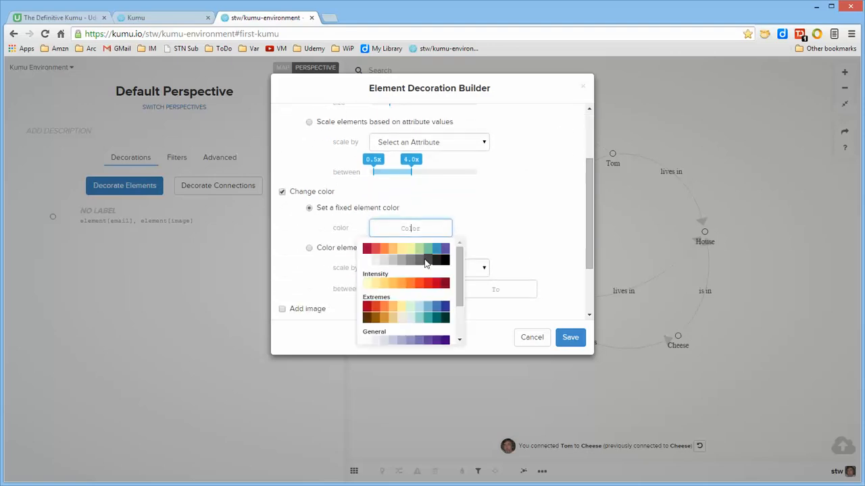
{"action": "left_click", "coordinate": [437, 250]}
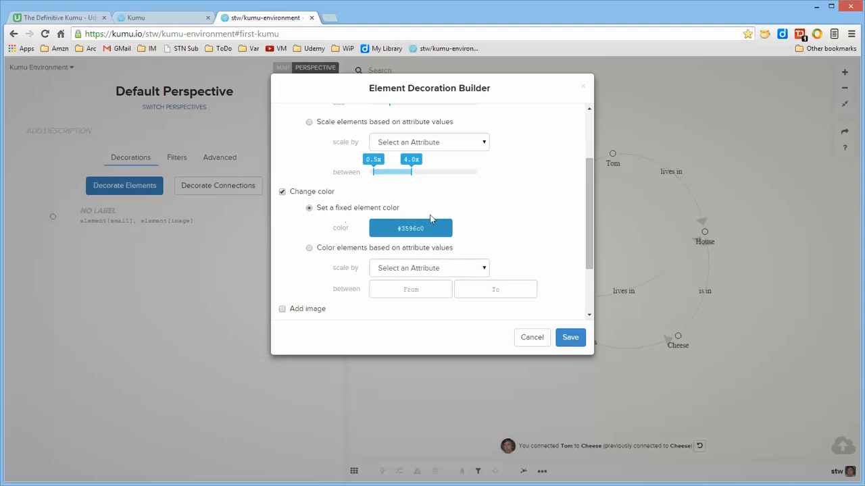
{"action": "scroll", "coordinate": [509, 200], "scroll_direction": "down", "scroll_amount": 2}
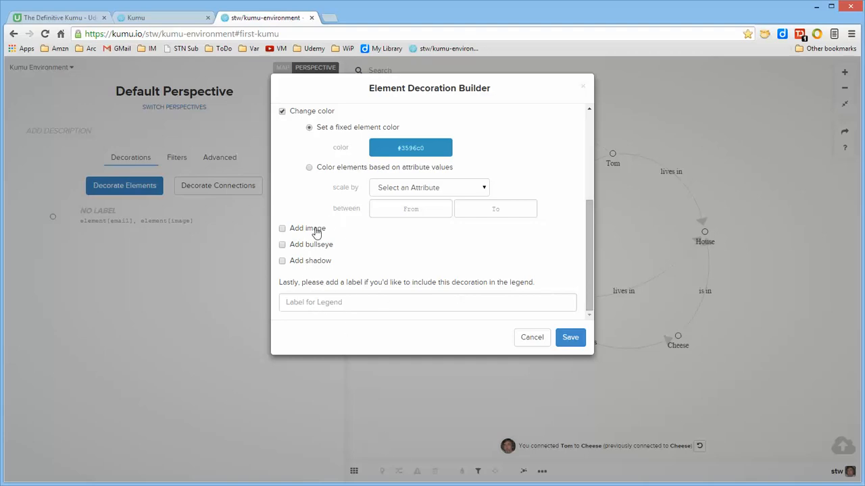
{"action": "left_click", "coordinate": [569, 337]}
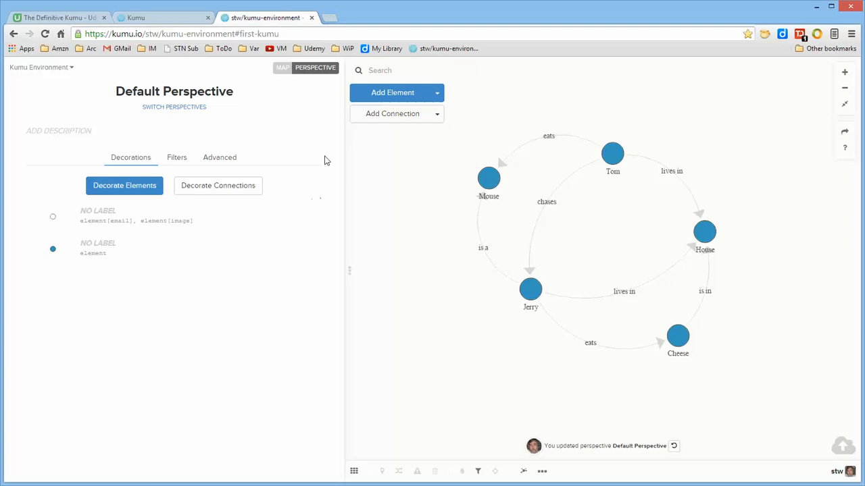
Start a decoration for all connections with a fixed connection width of 8.
{"action": "left_click", "coordinate": [208, 186]}
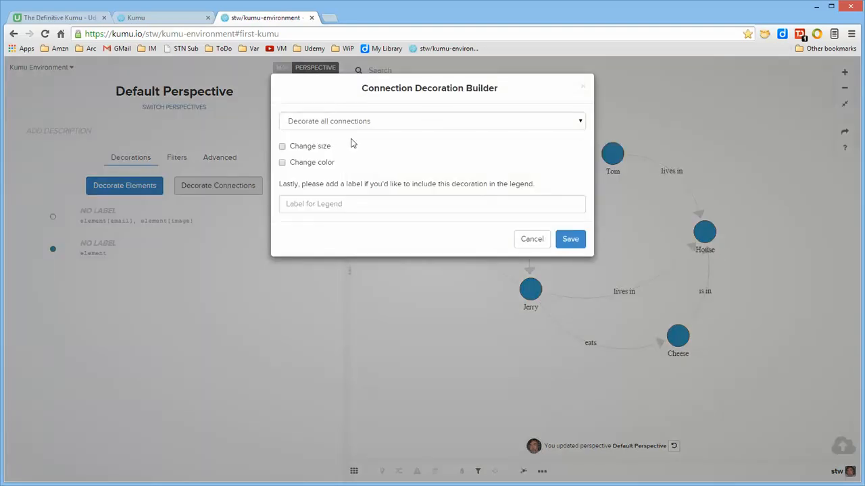
{"action": "left_click", "coordinate": [282, 146]}
{"action": "left_click_drag", "start_coordinate": [370, 180], "coordinate": [386, 186]}
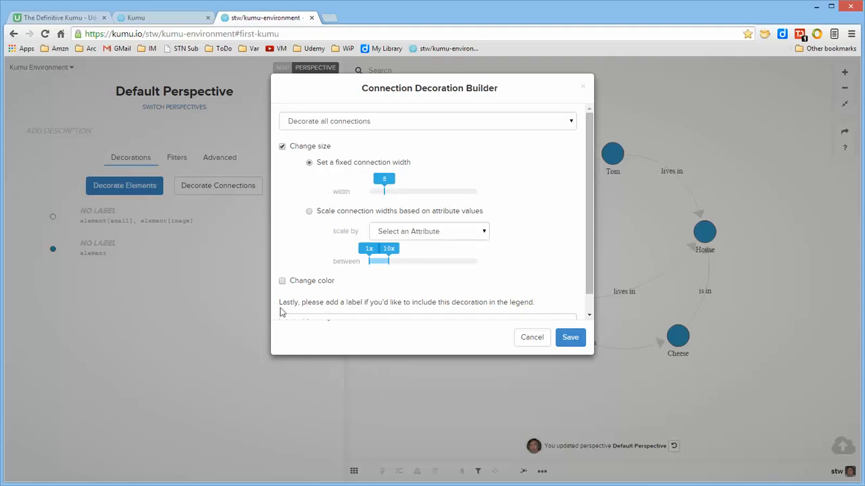
Set the fixed connection color to dark red #9e0142 and save the connection decoration.
{"action": "left_click", "coordinate": [283, 283]}
{"action": "scroll", "coordinate": [506, 260], "scroll_direction": "down", "scroll_amount": 3}
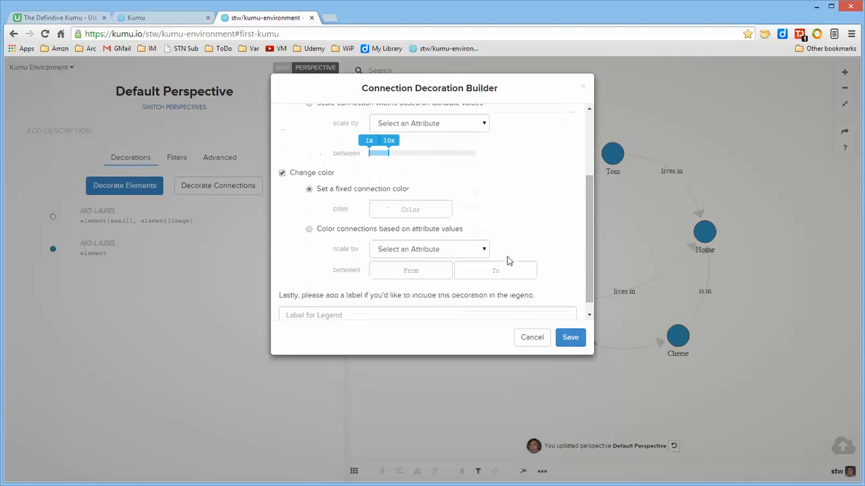
{"action": "left_click", "coordinate": [421, 210]}
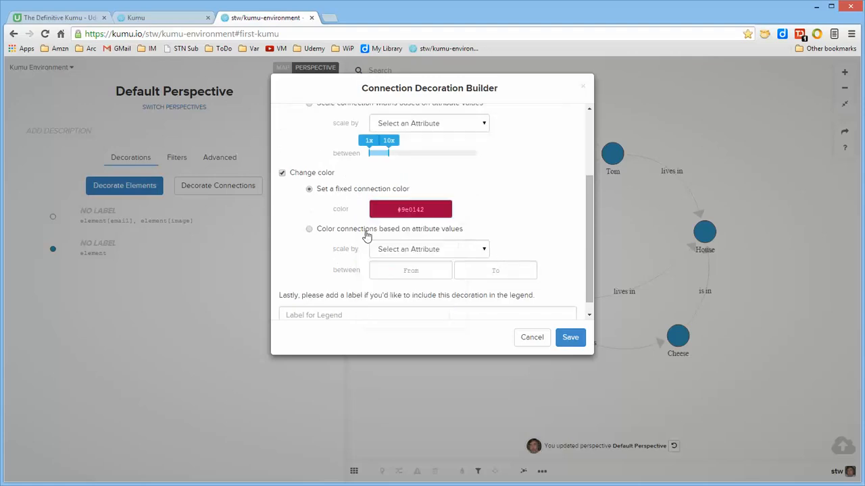
{"action": "left_click", "coordinate": [367, 233]}
{"action": "left_click", "coordinate": [567, 340]}
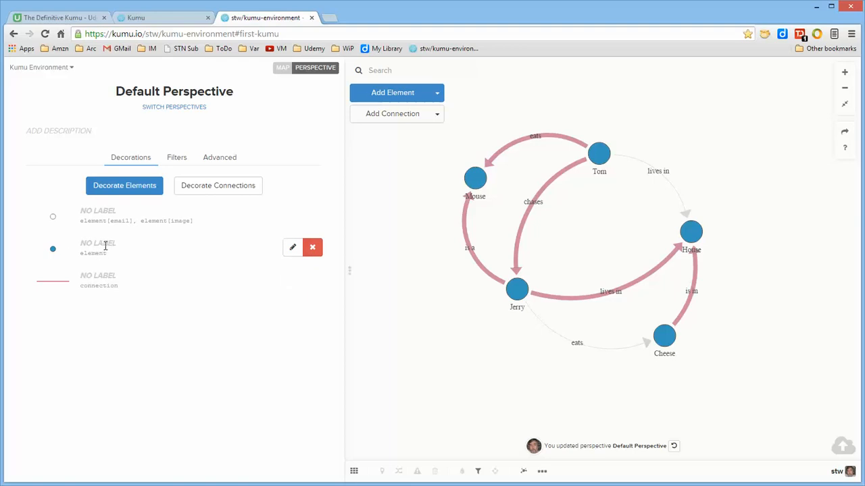
Edit the all-elements decoration to use a fixed element size of 26 and the purple fixed color #5e4fa2.
{"action": "left_click", "coordinate": [293, 249]}
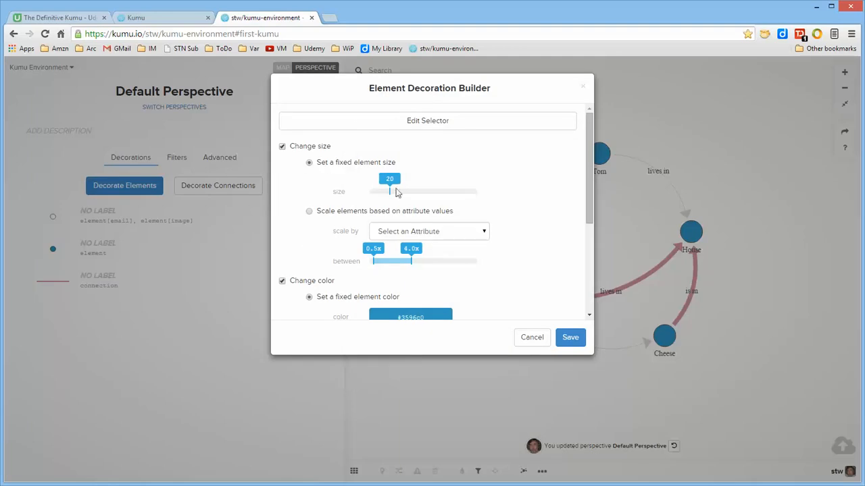
{"action": "left_click_drag", "start_coordinate": [390, 189], "coordinate": [399, 184]}
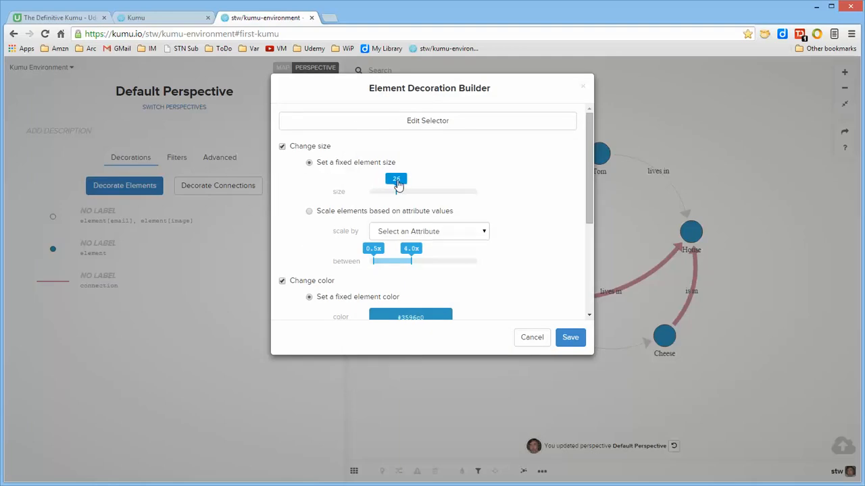
{"action": "scroll", "coordinate": [546, 241], "scroll_direction": "down", "scroll_amount": 2}
{"action": "left_click", "coordinate": [410, 210]}
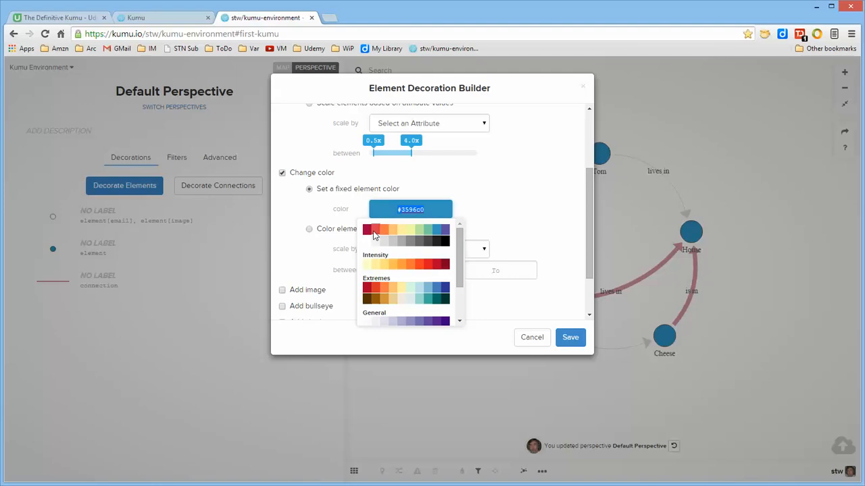
{"action": "left_click", "coordinate": [445, 230]}
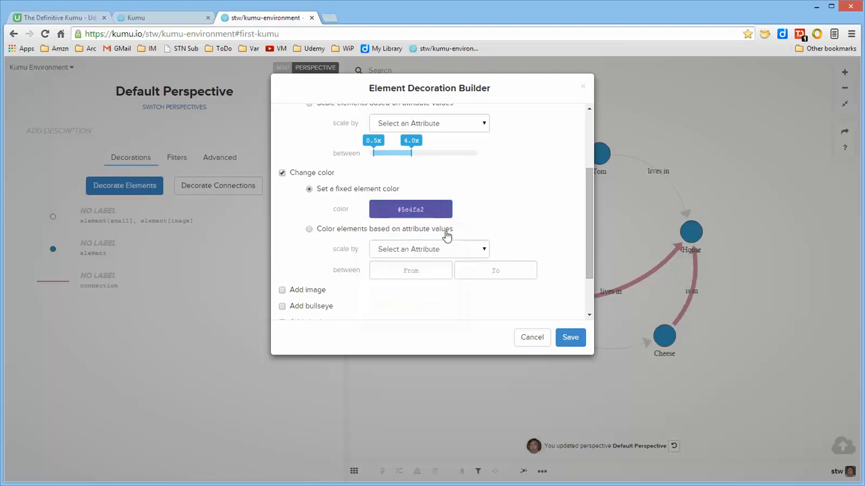
Add a bullseye in pale yellow #fff1a2 to the all-elements decoration.
{"action": "scroll", "coordinate": [521, 220], "scroll_direction": "down", "scroll_amount": 1}
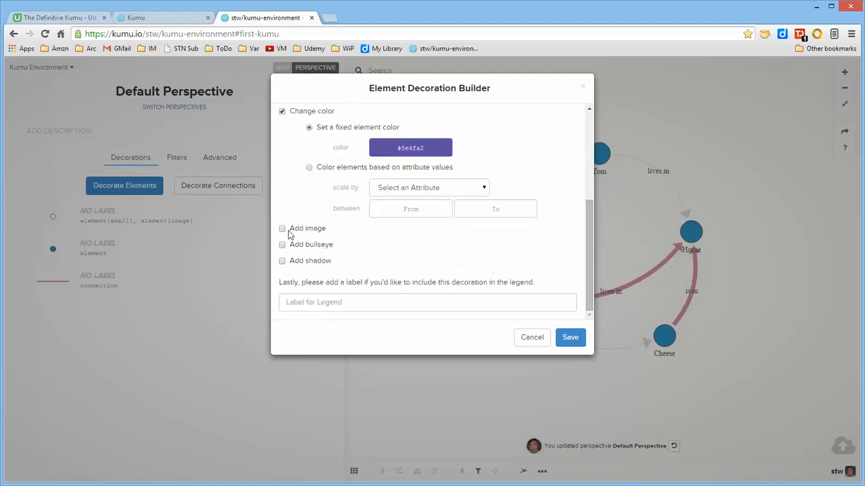
{"action": "left_click", "coordinate": [282, 246]}
{"action": "left_click", "coordinate": [403, 265]}
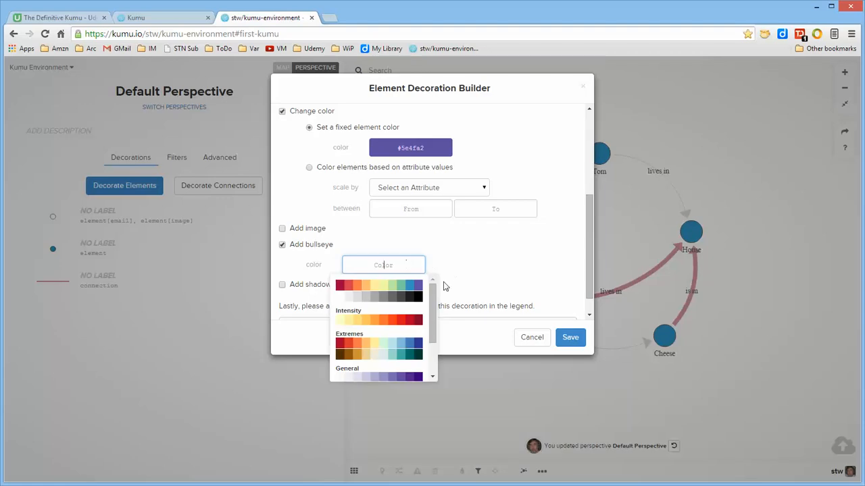
{"action": "left_click", "coordinate": [374, 285]}
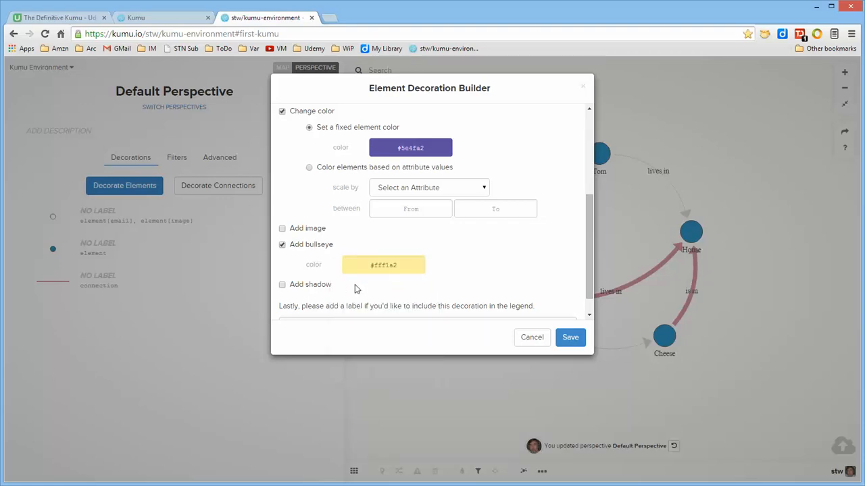
Add a green #74c89e shadow to the all-elements decoration and save the decoration.
{"action": "scroll", "coordinate": [475, 247], "scroll_direction": "down", "scroll_amount": 1}
{"action": "left_click", "coordinate": [282, 261]}
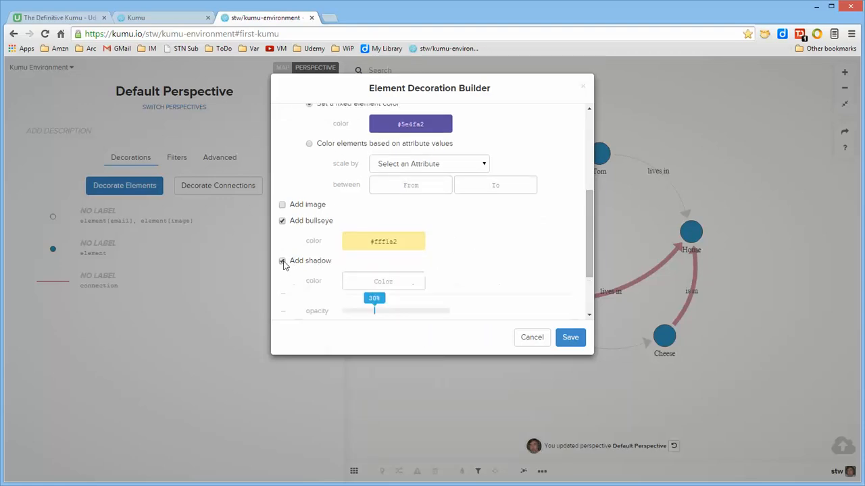
{"action": "scroll", "coordinate": [446, 277], "scroll_direction": "down", "scroll_amount": 3}
{"action": "left_click", "coordinate": [406, 194]}
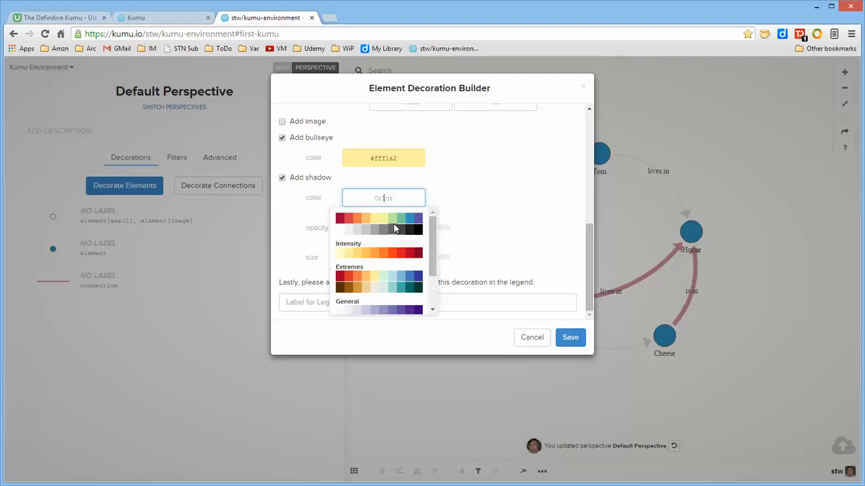
{"action": "left_click", "coordinate": [400, 219]}
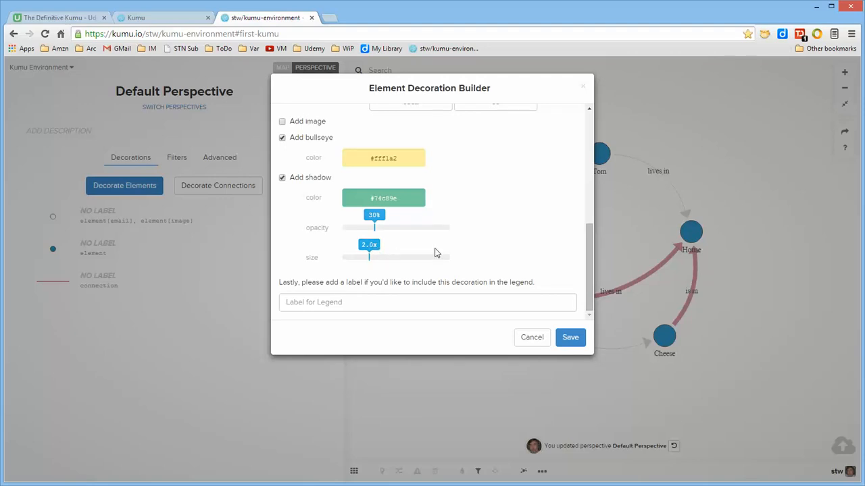
{"action": "left_click", "coordinate": [570, 337]}
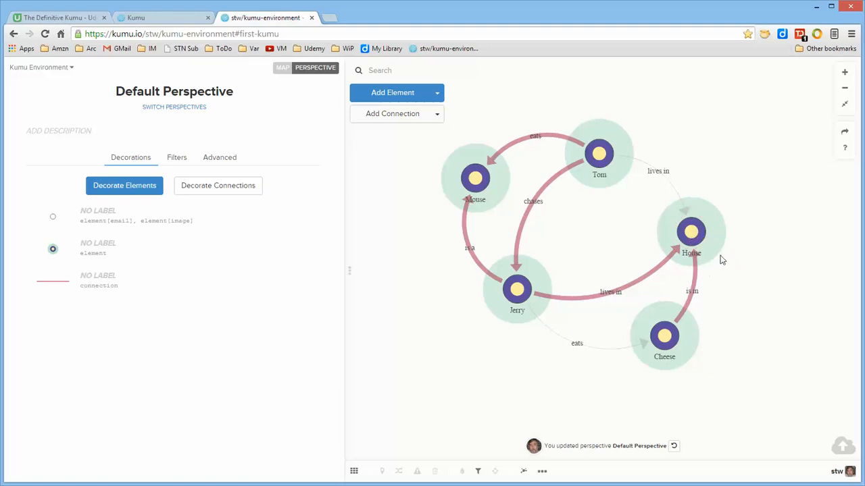
Review the settings of the all-elements decoration and of the connection decoration, closing each without changes.
{"action": "mouse_move", "coordinate": [303, 263]}
{"action": "left_click", "coordinate": [293, 249]}
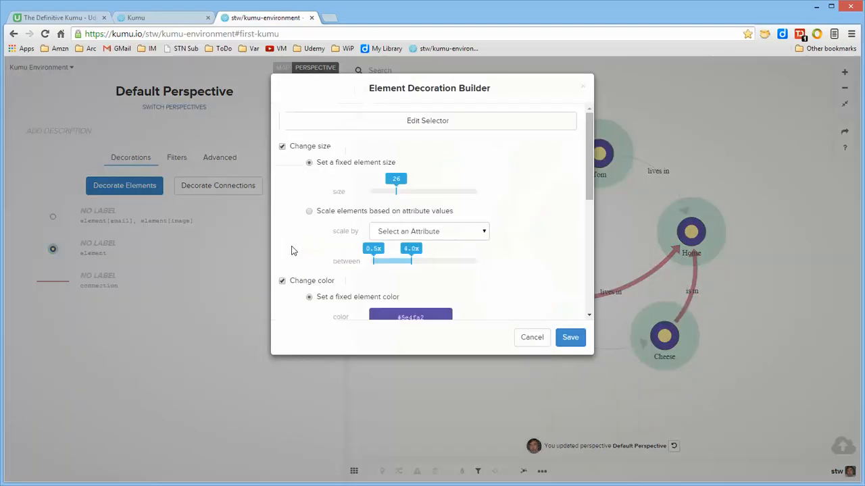
{"action": "left_click", "coordinate": [540, 342]}
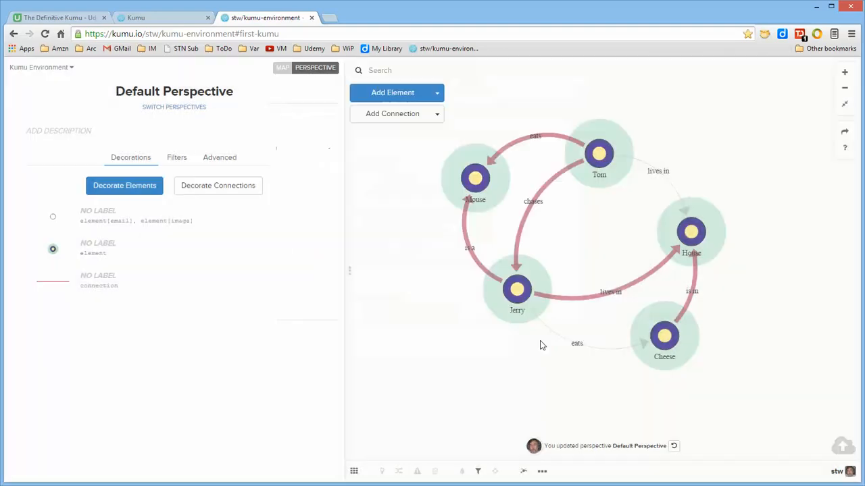
{"action": "mouse_move", "coordinate": [290, 257]}
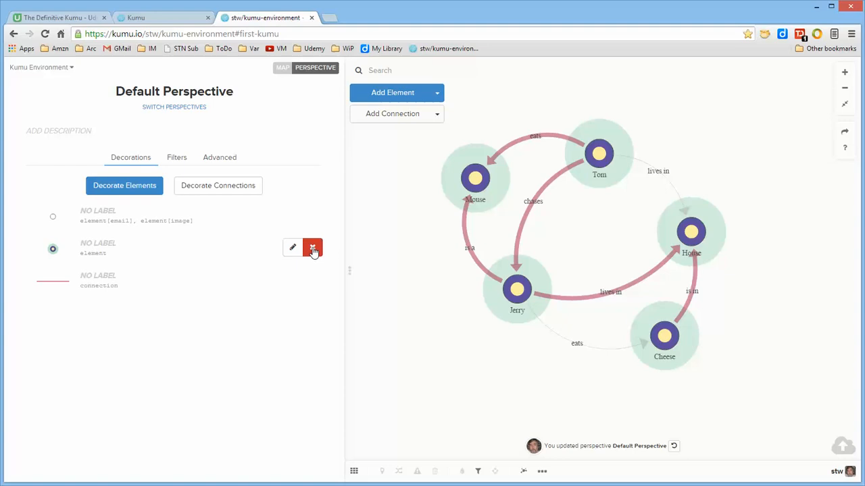
{"action": "mouse_move", "coordinate": [80, 285]}
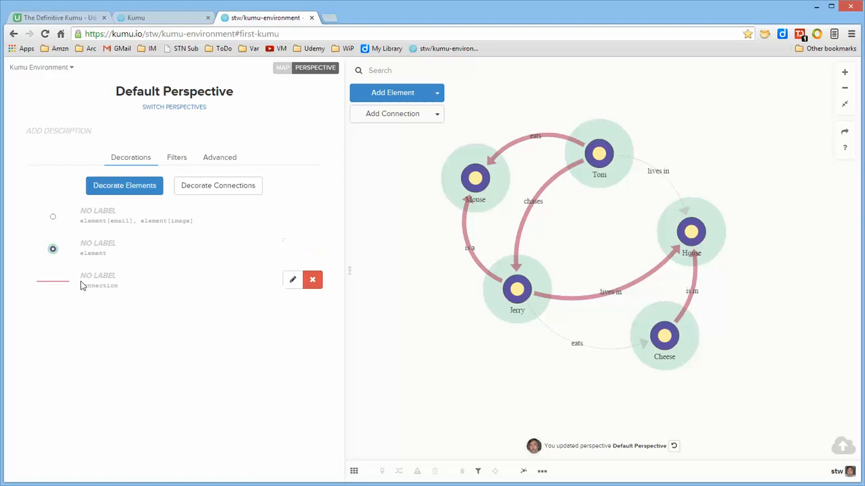
{"action": "left_click", "coordinate": [293, 281]}
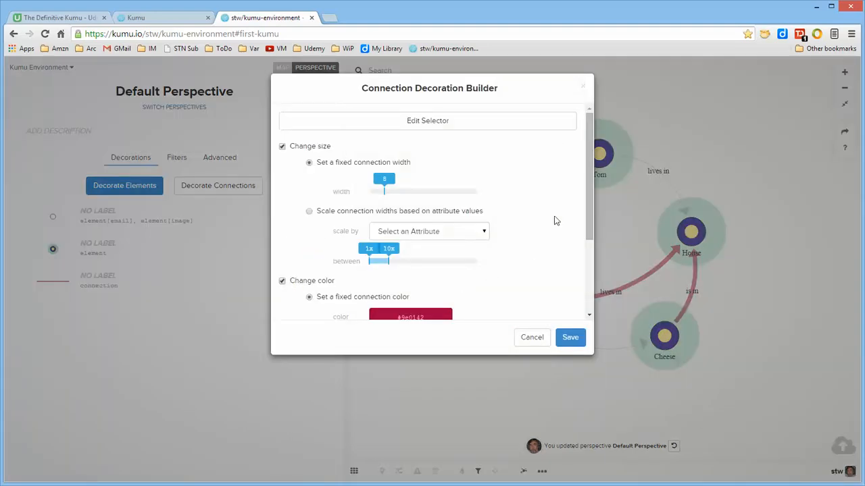
{"action": "left_click_drag", "start_coordinate": [587, 187], "coordinate": [591, 126]}
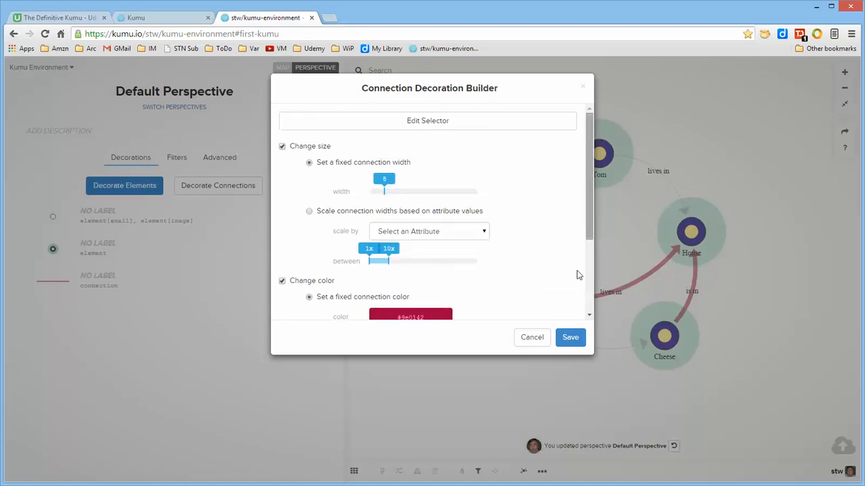
{"action": "left_click", "coordinate": [534, 338]}
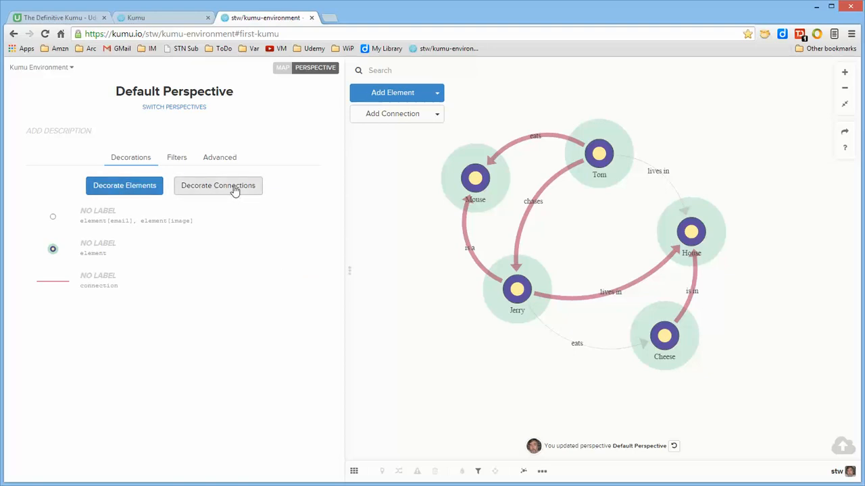
Compare the Default Perspective's advanced CSS code with its list of decorations.
{"action": "left_click", "coordinate": [221, 160]}
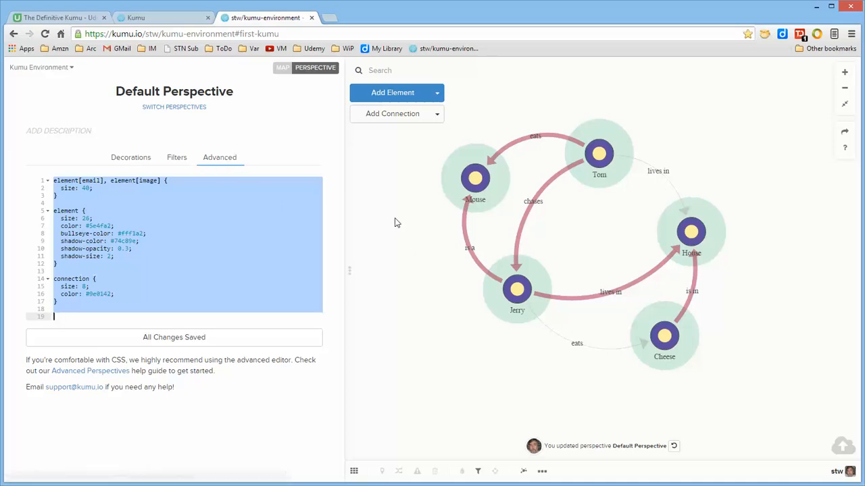
{"action": "left_click", "coordinate": [132, 159]}
{"action": "mouse_move", "coordinate": [84, 254]}
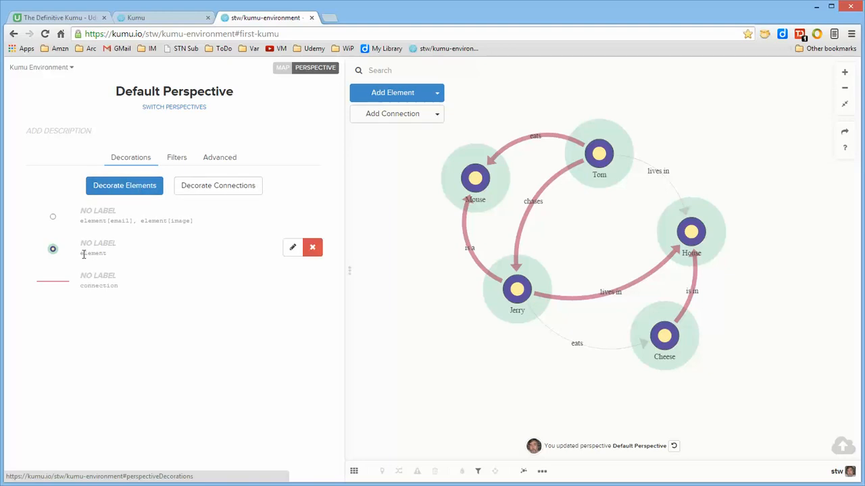
{"action": "left_click", "coordinate": [223, 161]}
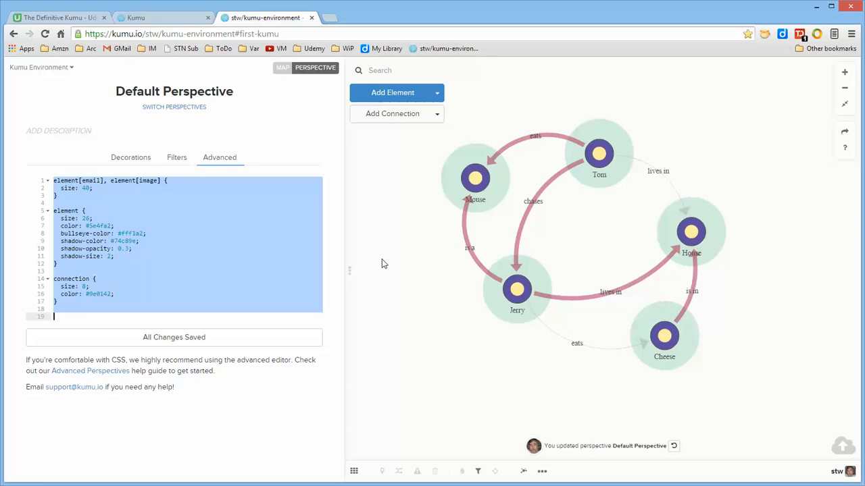
{"action": "left_click", "coordinate": [129, 159]}
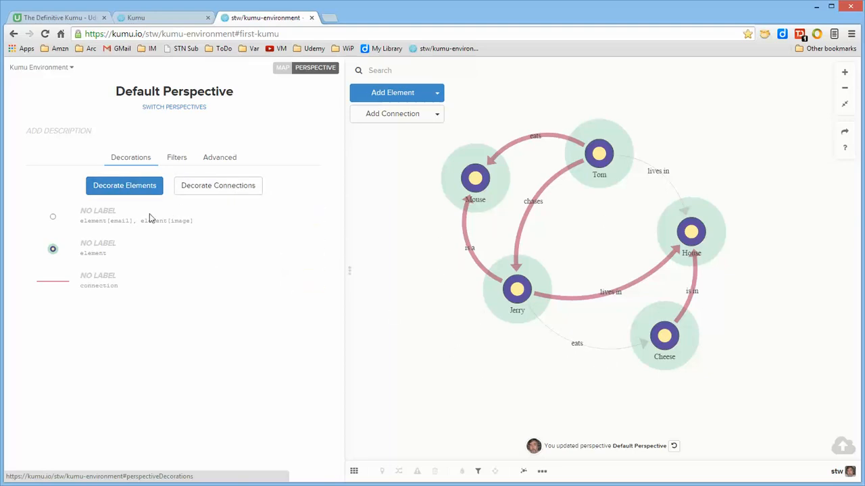
Start a new element decoration for a custom selection where the label is Tom.
{"action": "left_click", "coordinate": [132, 191]}
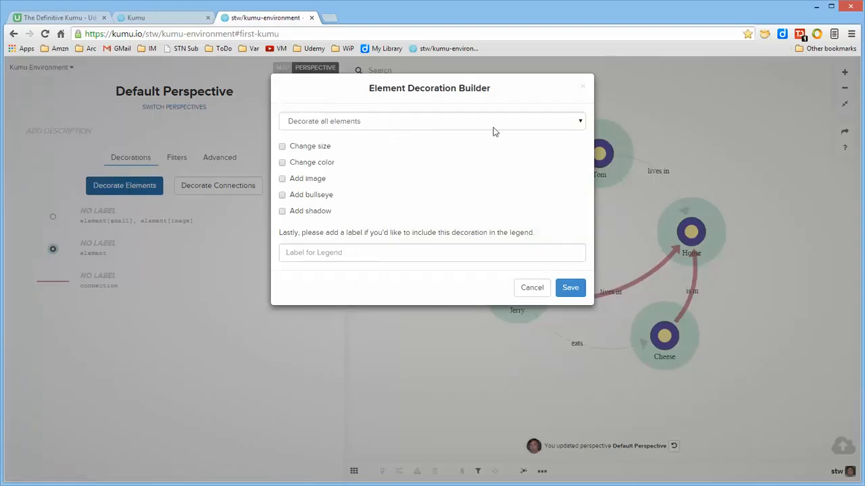
{"action": "left_click", "coordinate": [566, 123]}
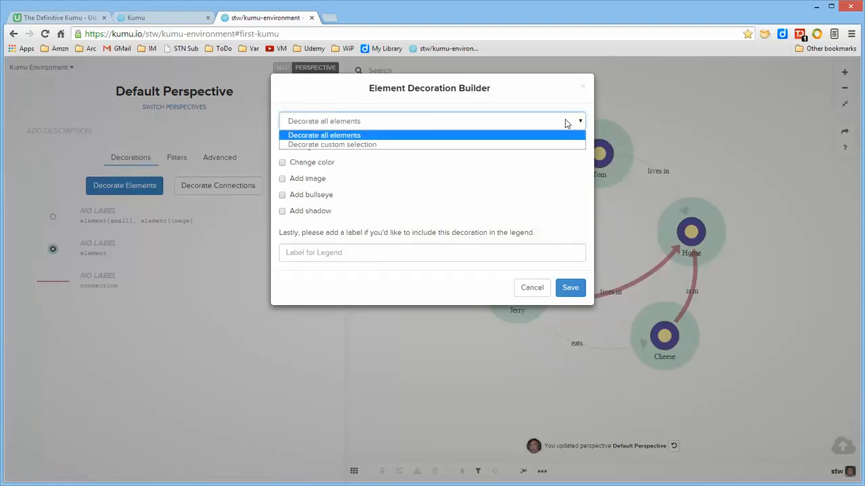
{"action": "left_click", "coordinate": [407, 145]}
{"action": "left_click", "coordinate": [398, 147]}
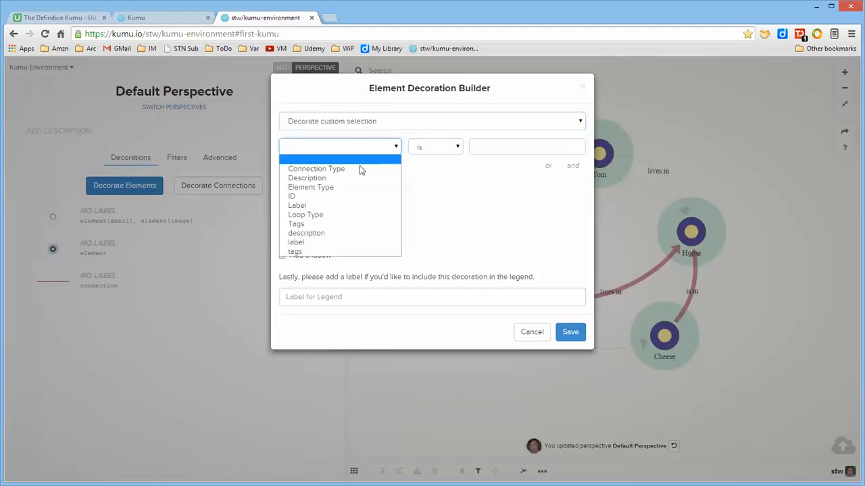
{"action": "left_click", "coordinate": [326, 242]}
{"action": "left_click", "coordinate": [483, 144]}
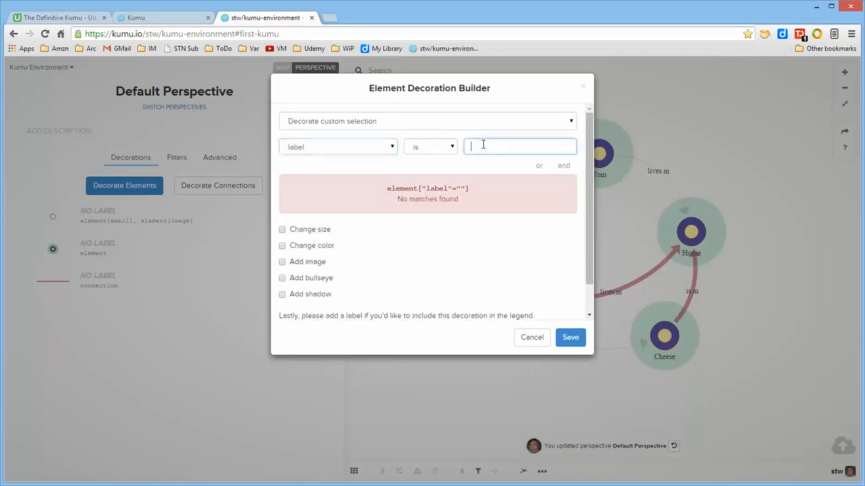
{"action": "type", "text": "t"}
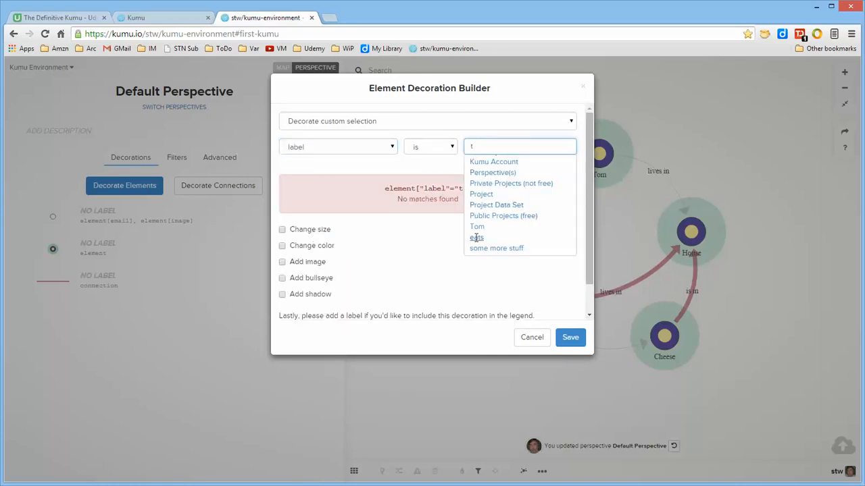
{"action": "left_click", "coordinate": [480, 227]}
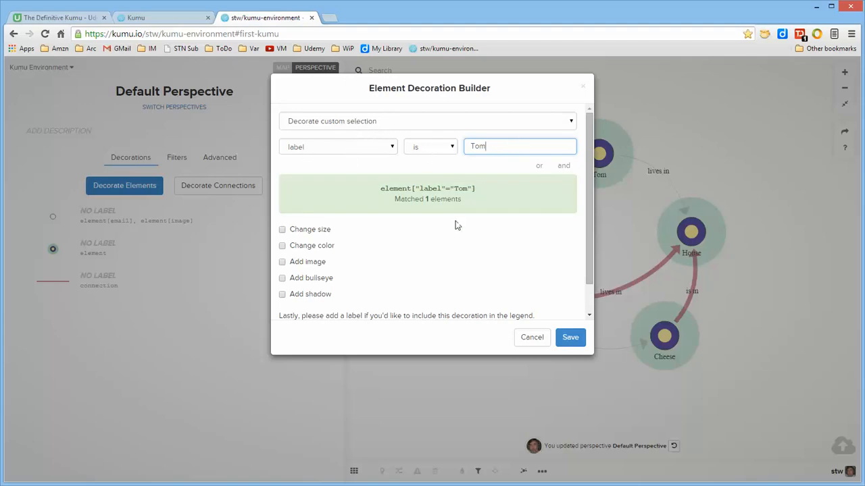
Give the Tom decoration a fixed size of 40 and the fixed color black #000000, and save it.
{"action": "left_click", "coordinate": [282, 230]}
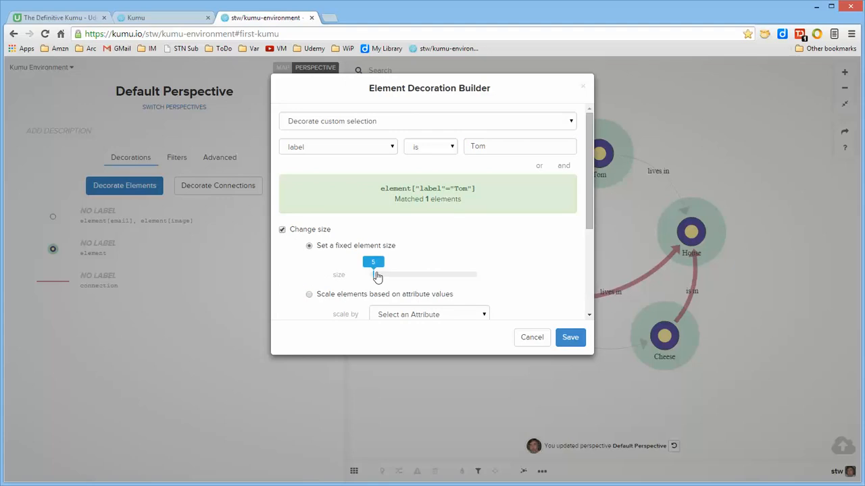
{"action": "left_click_drag", "start_coordinate": [373, 267], "coordinate": [412, 271]}
{"action": "scroll", "coordinate": [554, 264], "scroll_direction": "down", "scroll_amount": 3}
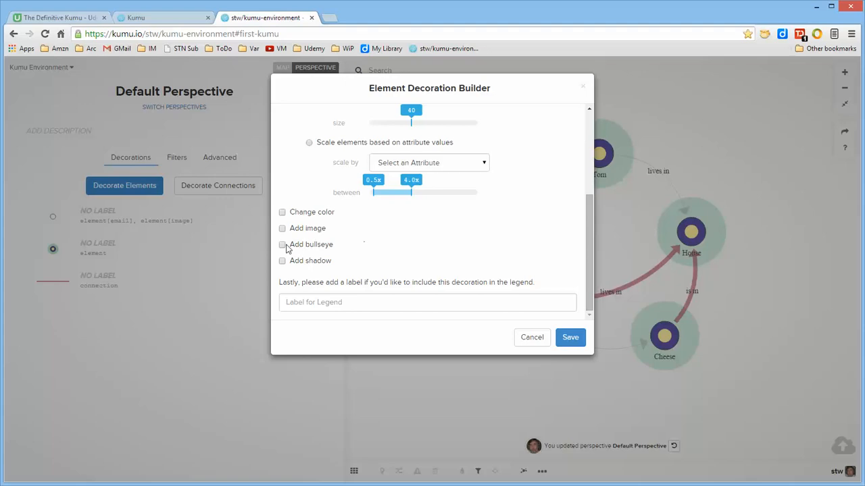
{"action": "left_click", "coordinate": [282, 212]}
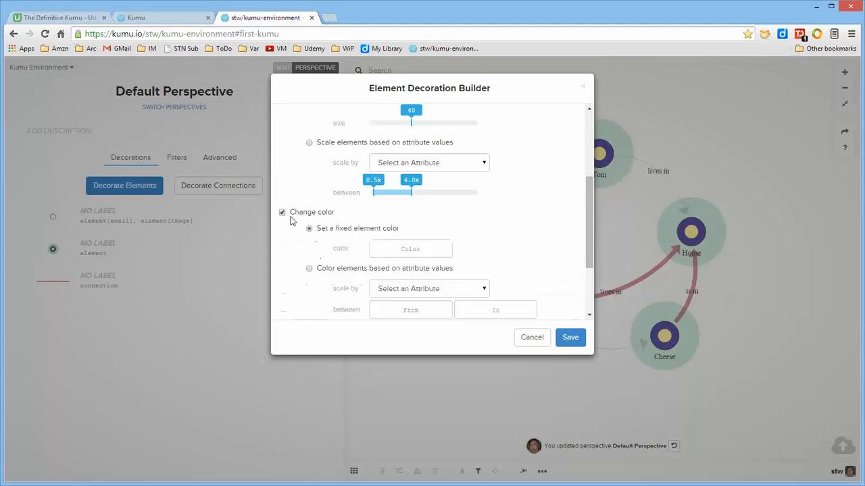
{"action": "left_click", "coordinate": [409, 254]}
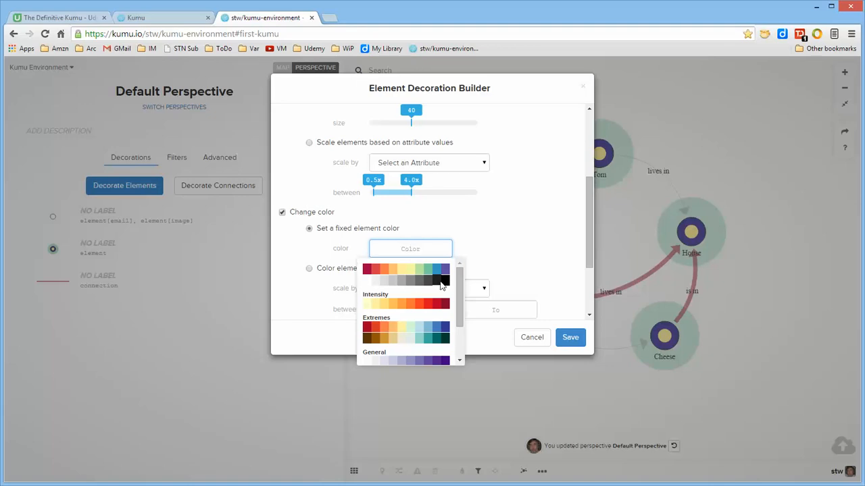
{"action": "left_click", "coordinate": [445, 281]}
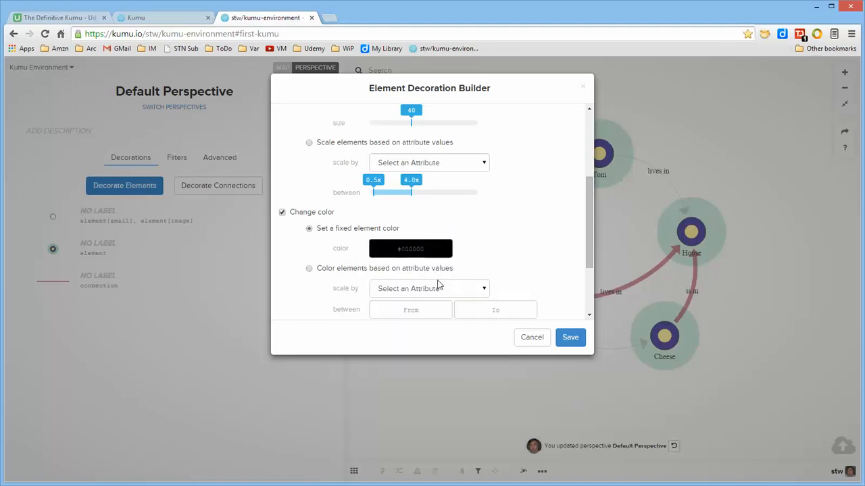
{"action": "left_click", "coordinate": [572, 338]}
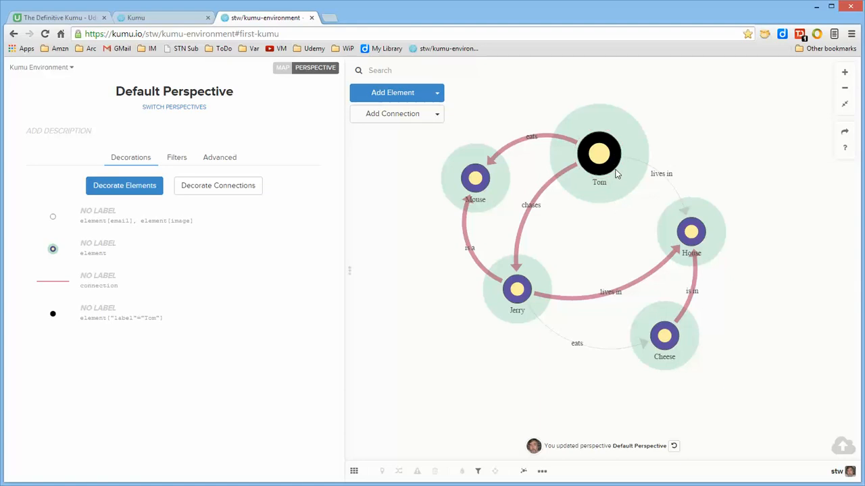
Examine how the Tom decoration is written in the perspective's advanced CSS code, and return to the decorations list.
{"action": "mouse_move", "coordinate": [86, 326]}
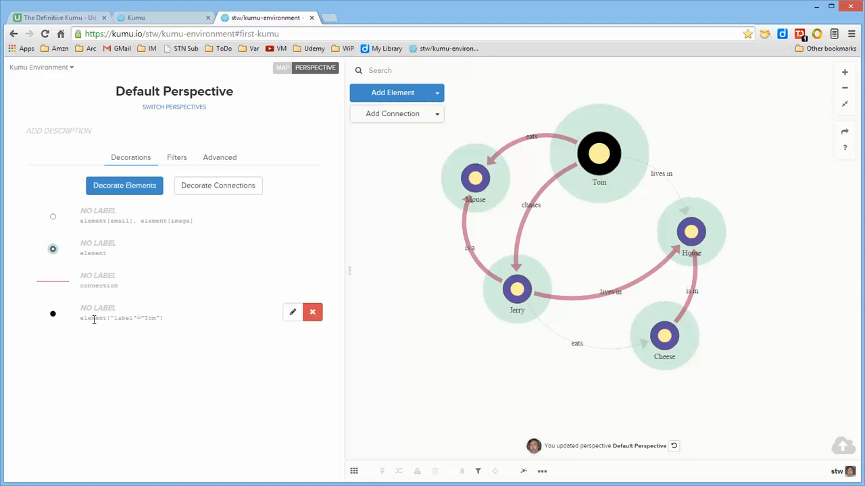
{"action": "left_click", "coordinate": [221, 158]}
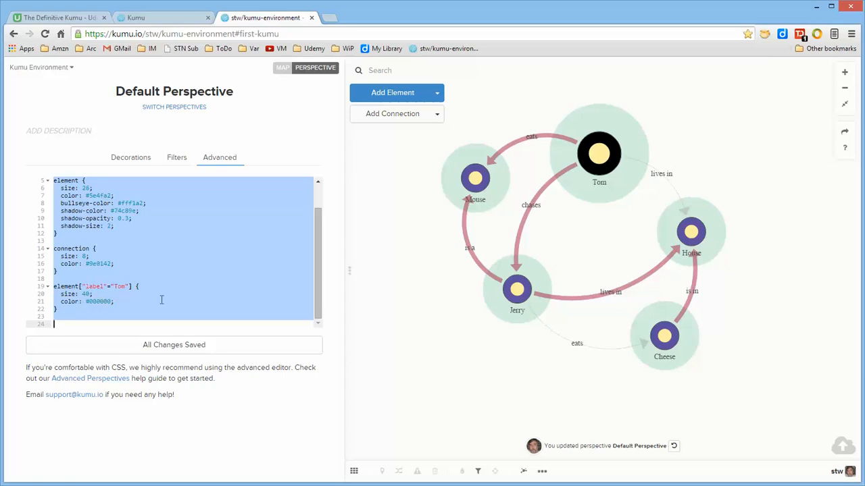
{"action": "left_click", "coordinate": [138, 161]}
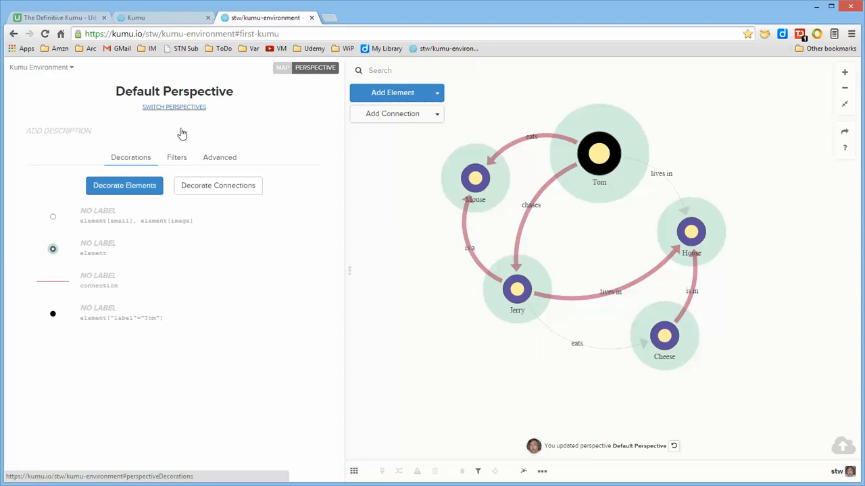
{"action": "left_click", "coordinate": [222, 160]}
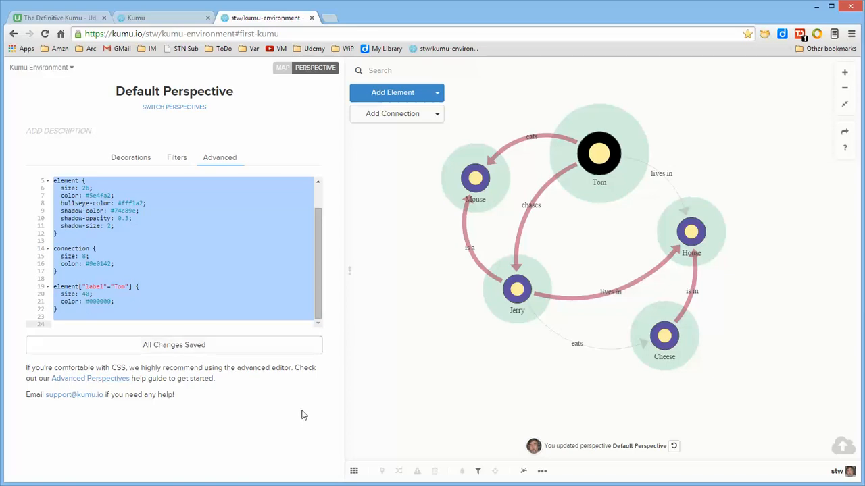
{"action": "left_click", "coordinate": [135, 158]}
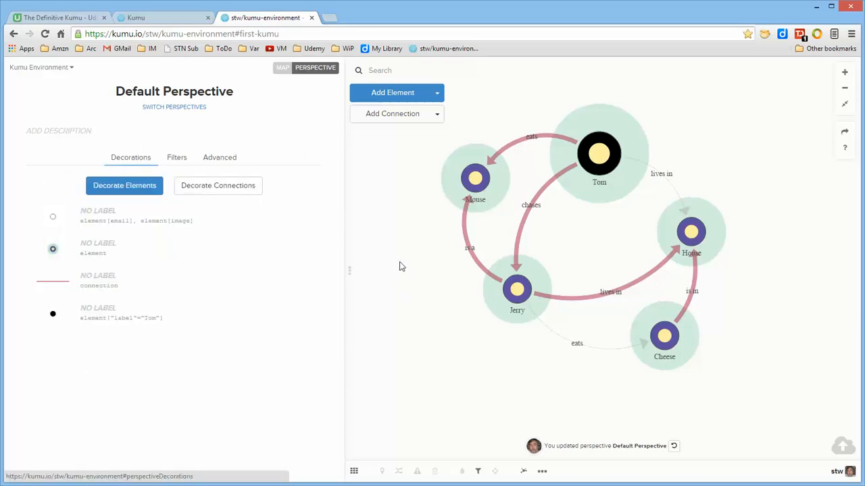